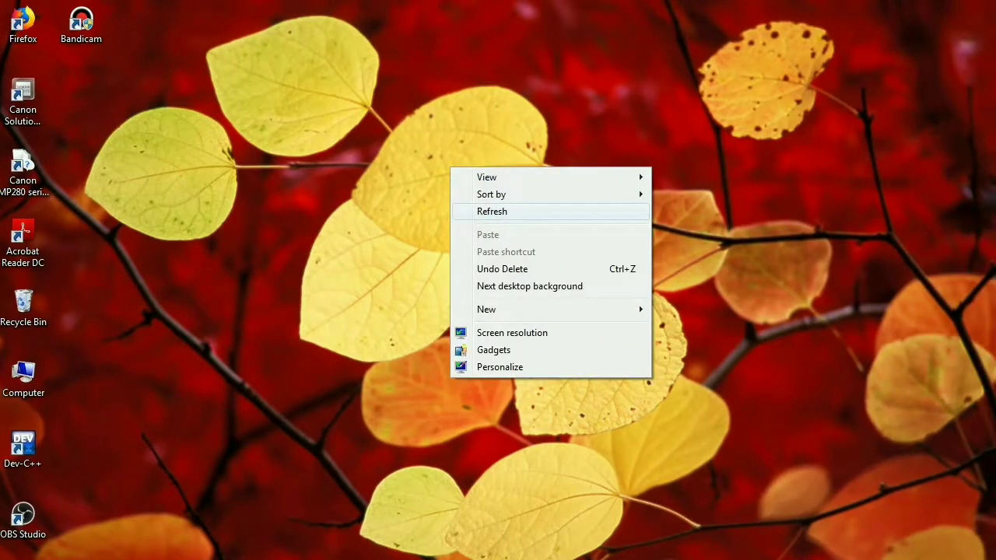
Refresh the Windows desktop a few times from its right-click menu
click(492, 211)
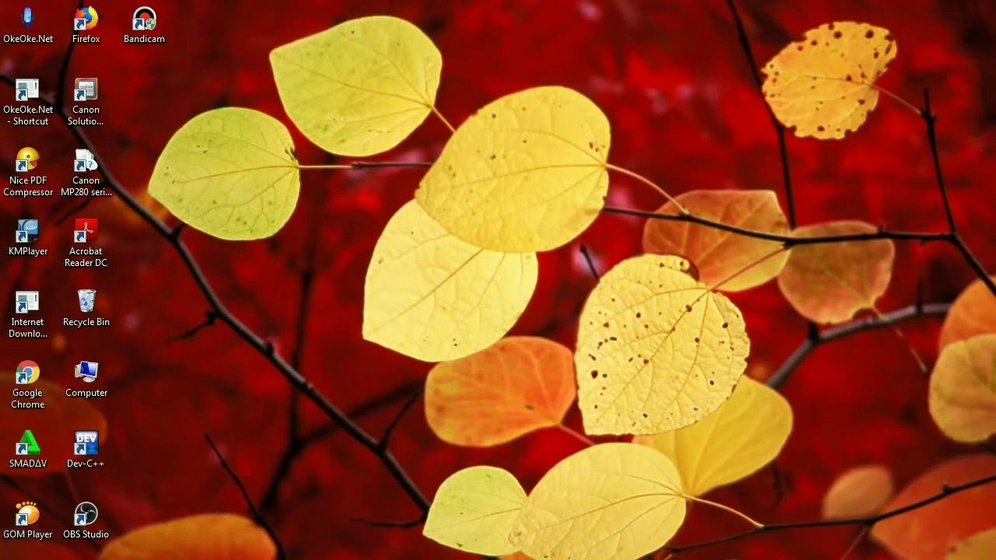
right_click(481, 162)
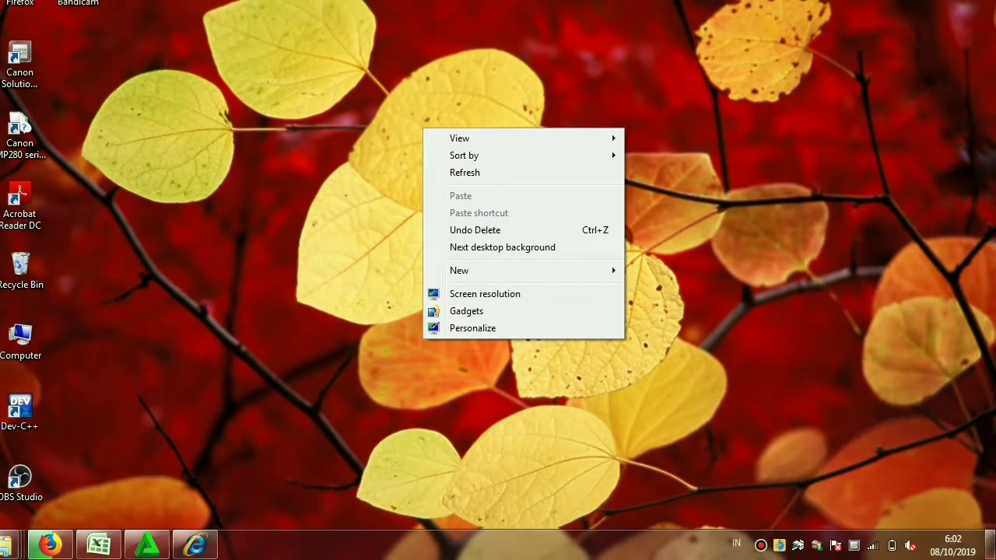
mouse_move(957, 553)
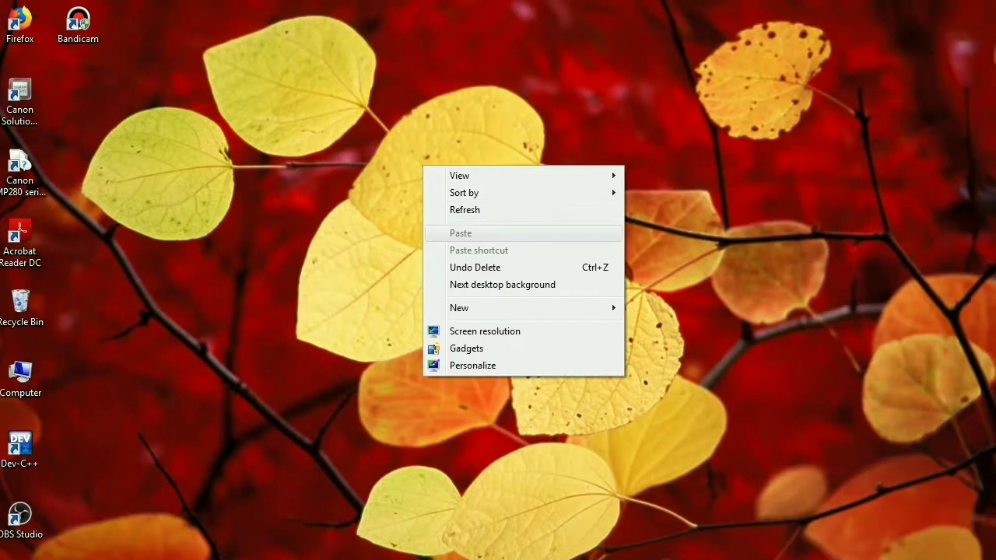
click(519, 210)
right_click(423, 123)
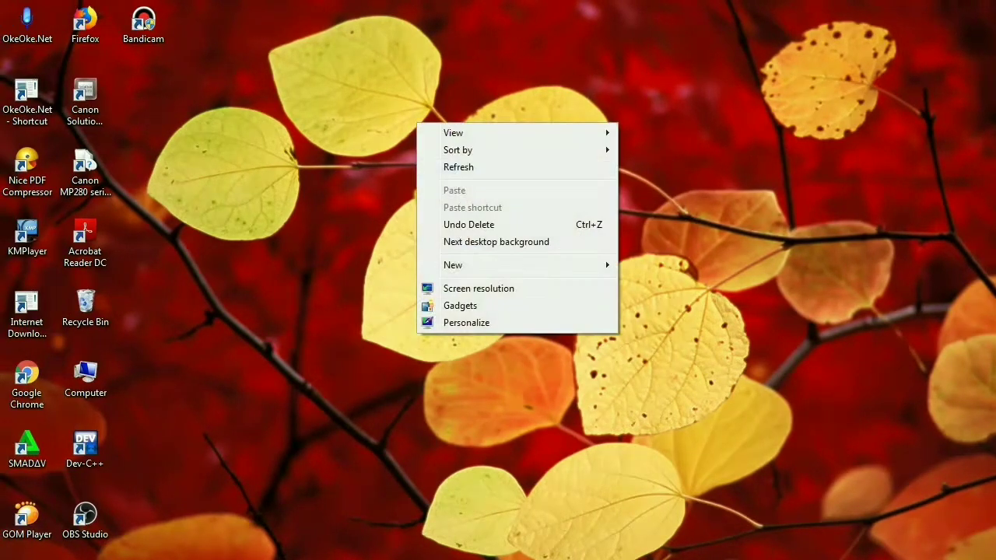
click(459, 167)
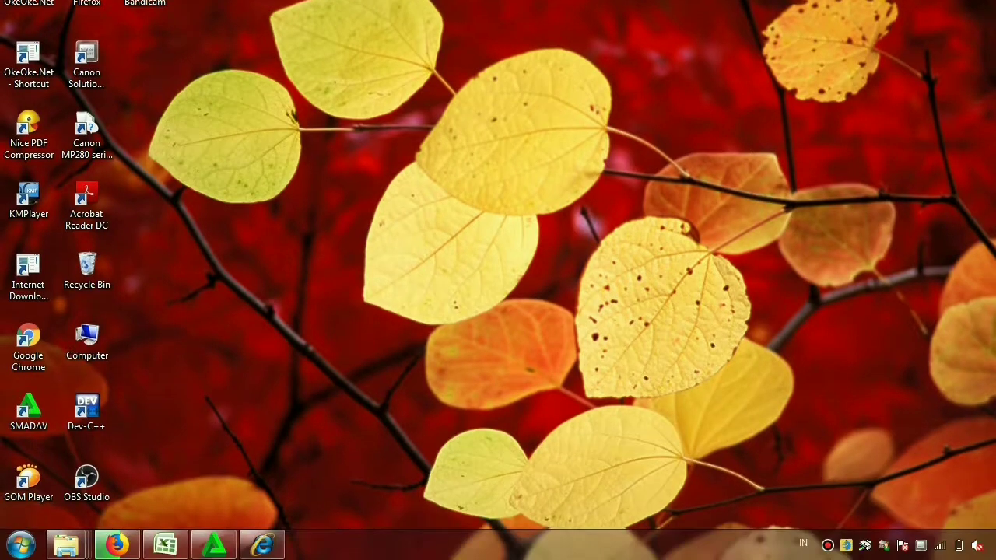
Switch to the attendance workbook and select the form from A1 down to the signature block
click(165, 544)
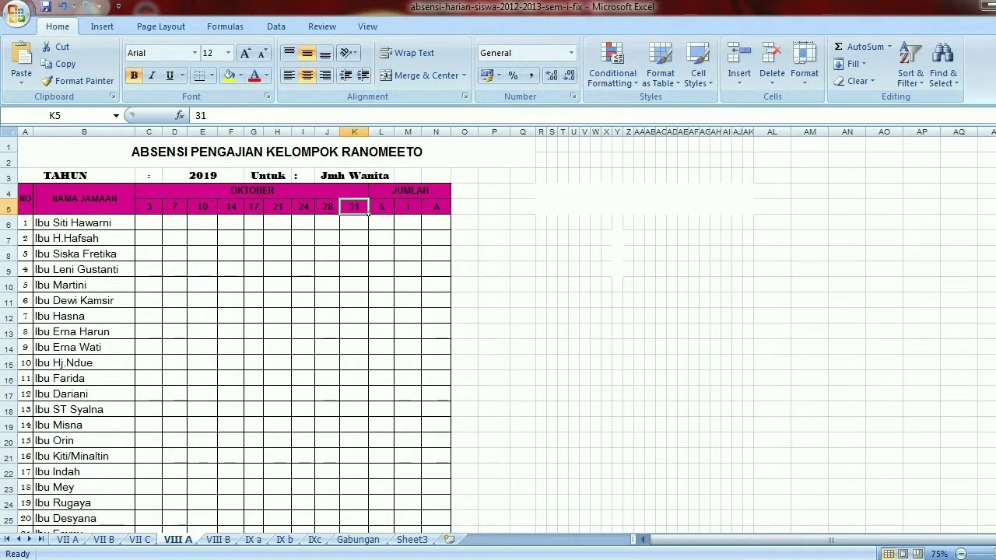
scroll(233, 335, down, 1)
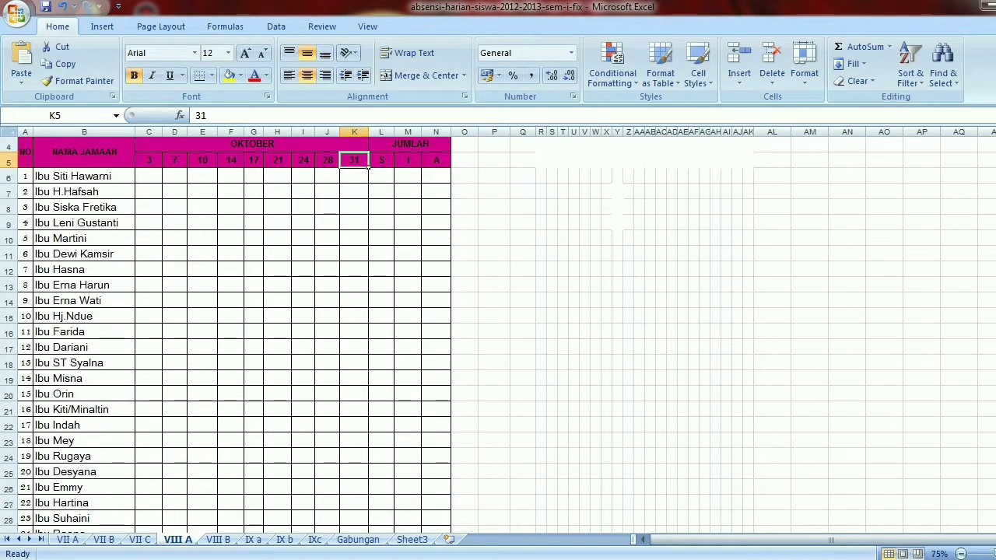
scroll(234, 334, up, 1)
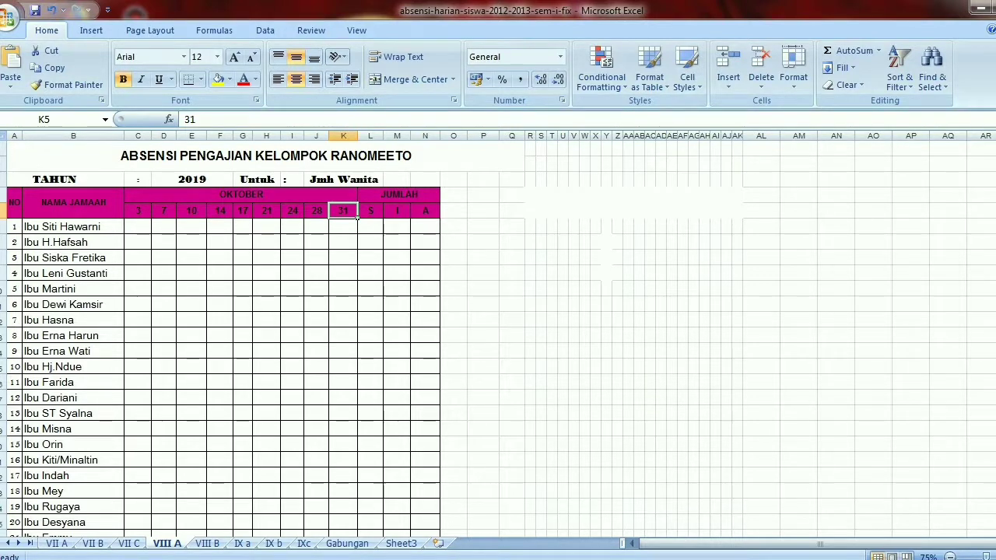
click(264, 158)
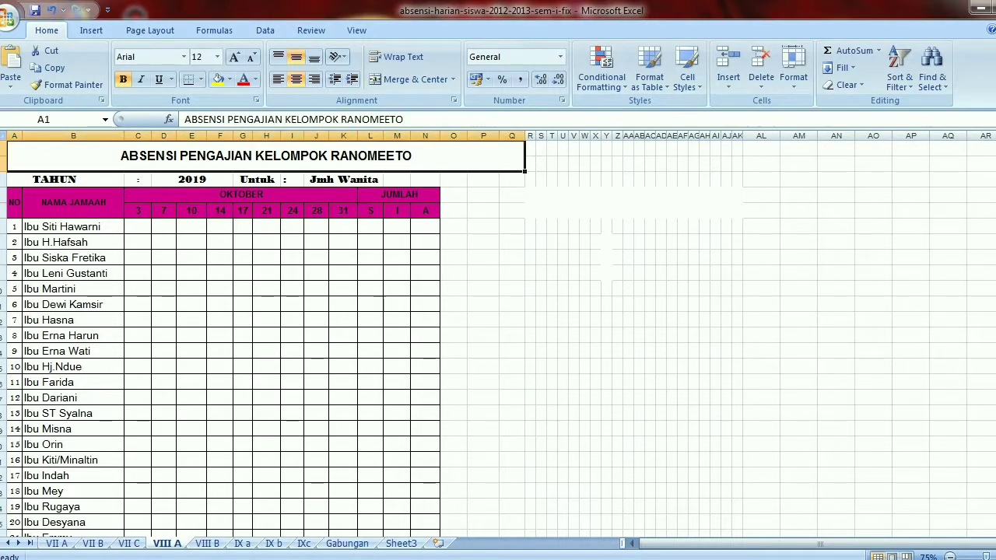
mouse_move(264, 157)
mouse_down()
mouse_move(535, 476)
mouse_move(536, 383)
mouse_move(535, 397)
mouse_up()
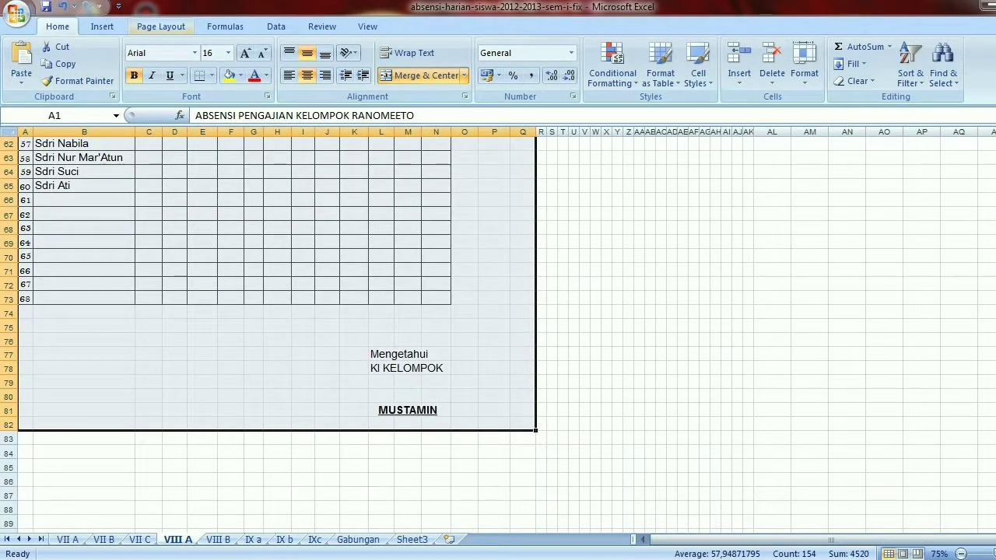
Set the selected attendance form as the print area
click(161, 27)
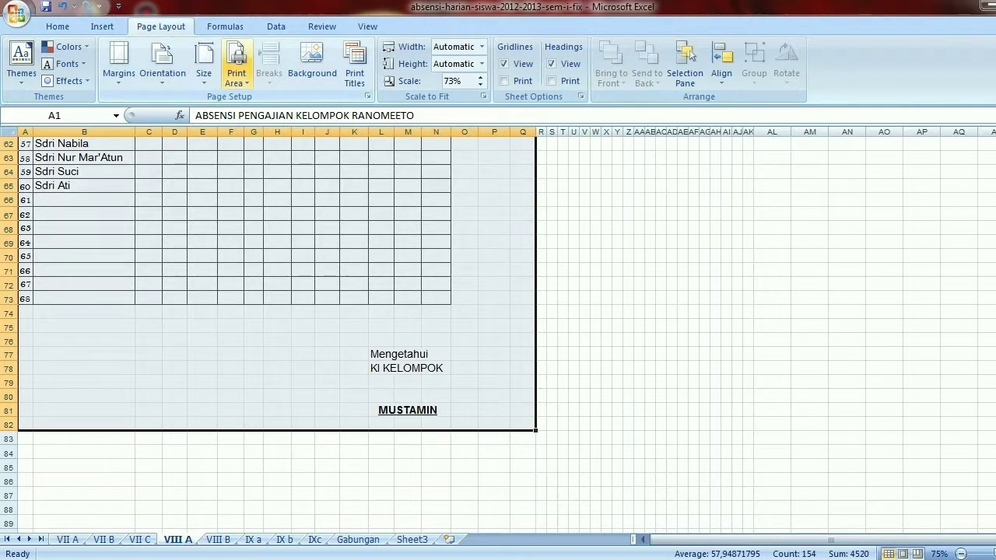
click(235, 78)
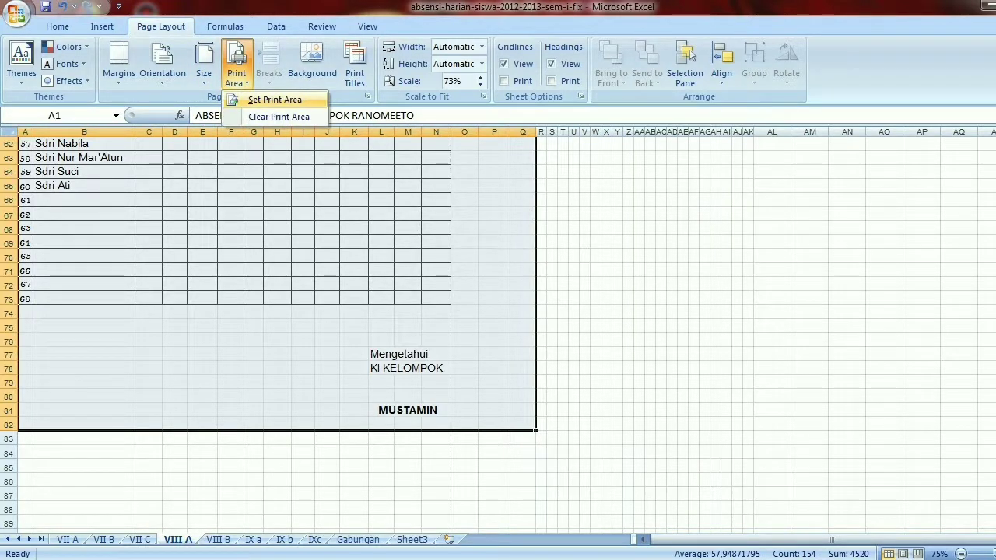
click(274, 100)
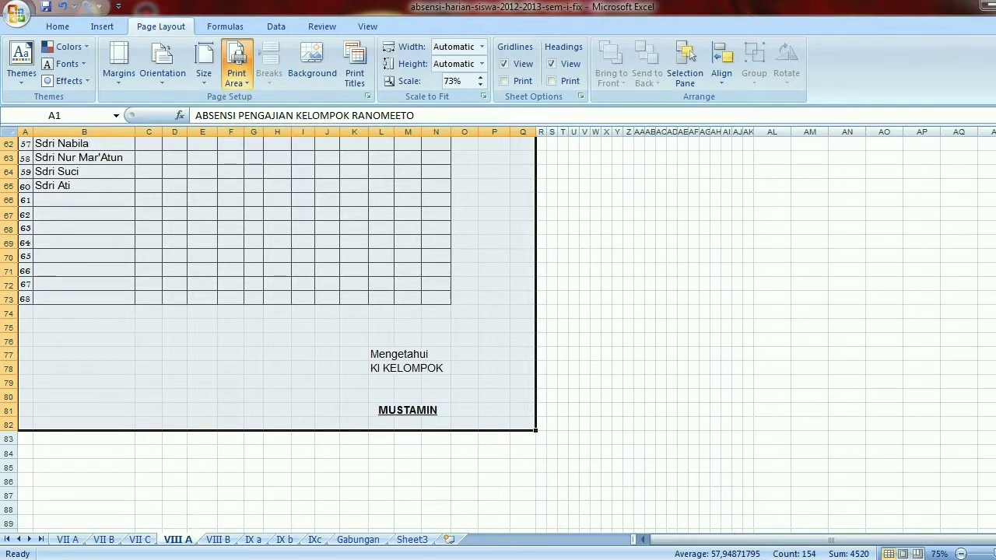
Scale the printout to fit 1 page wide by 2 pages tall
scroll(272, 327, up, 20)
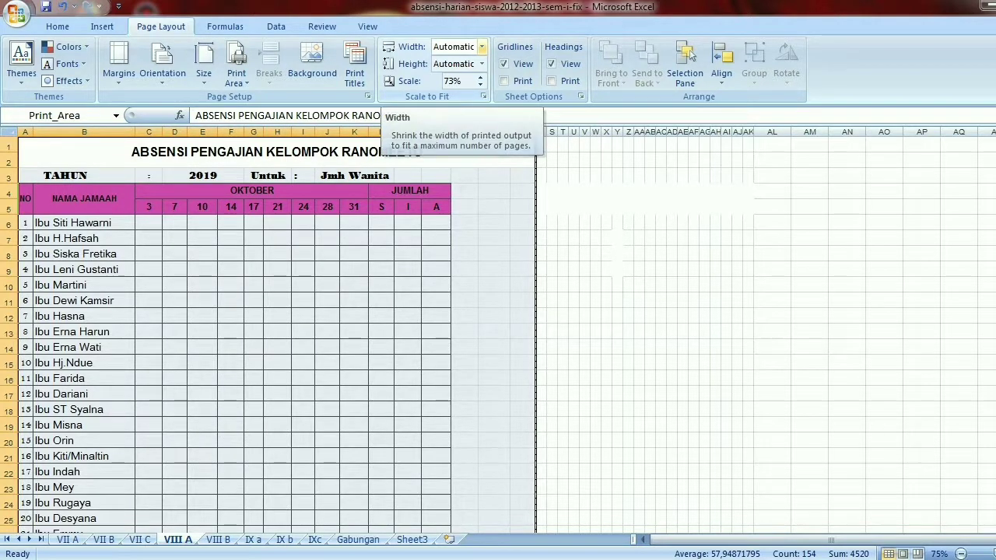
click(482, 46)
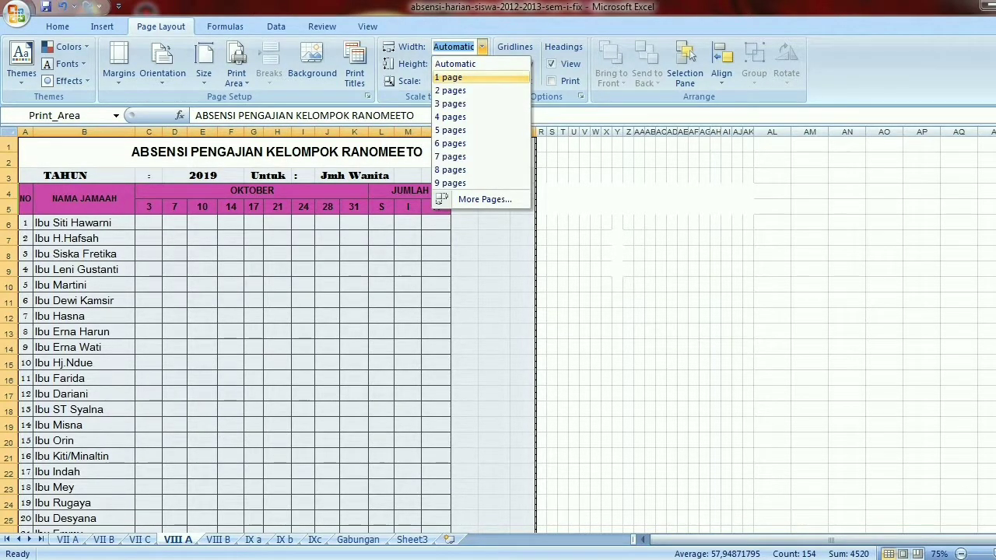
click(448, 77)
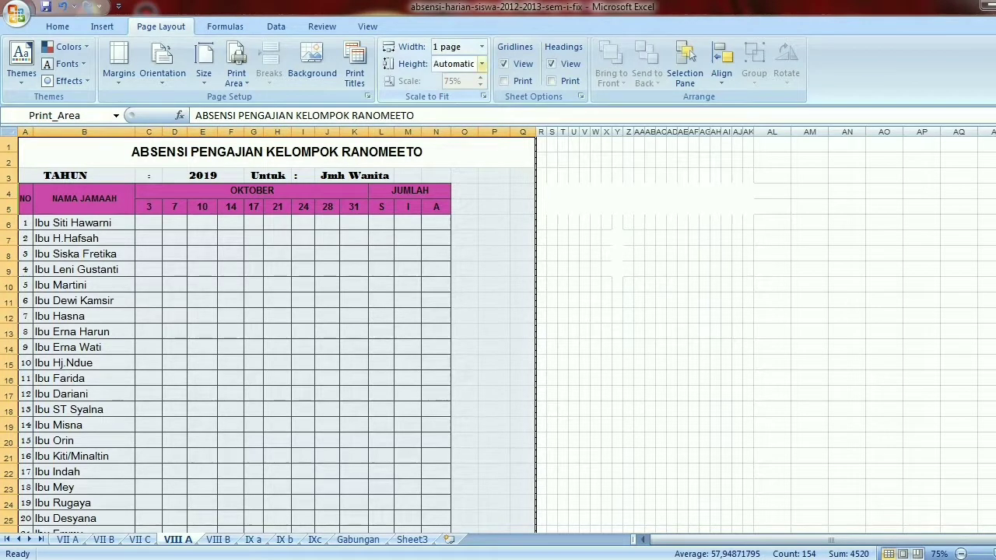
click(481, 63)
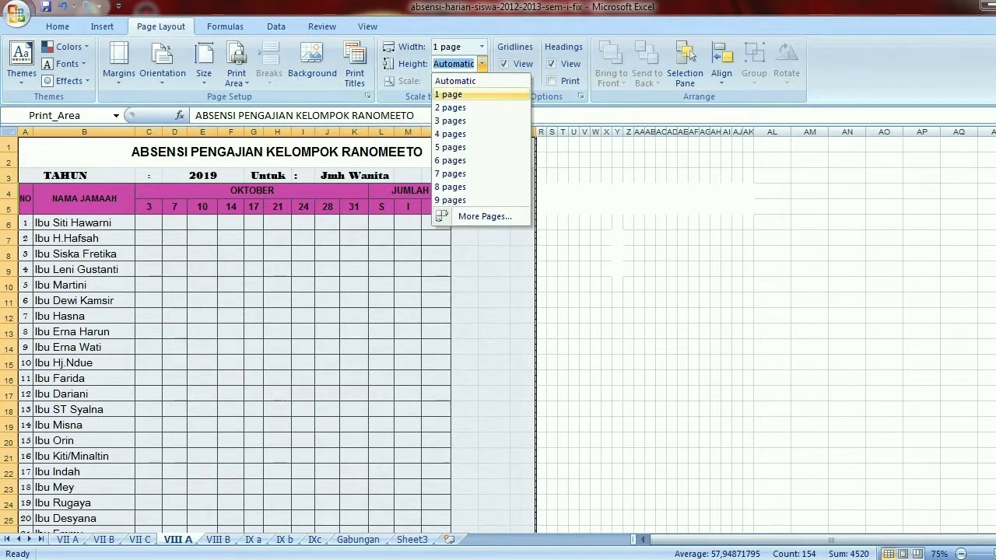
click(449, 107)
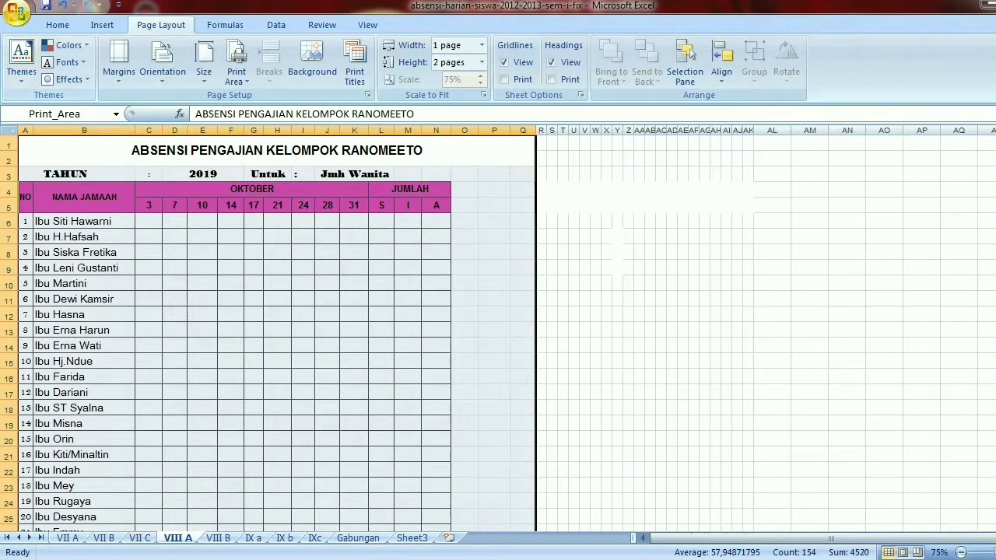
click(17, 12)
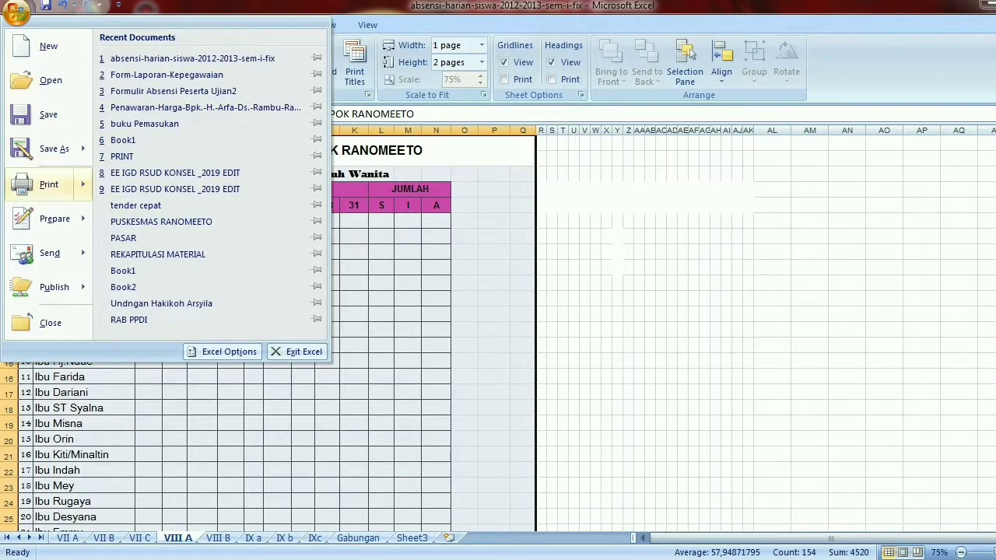
mouse_move(68, 186)
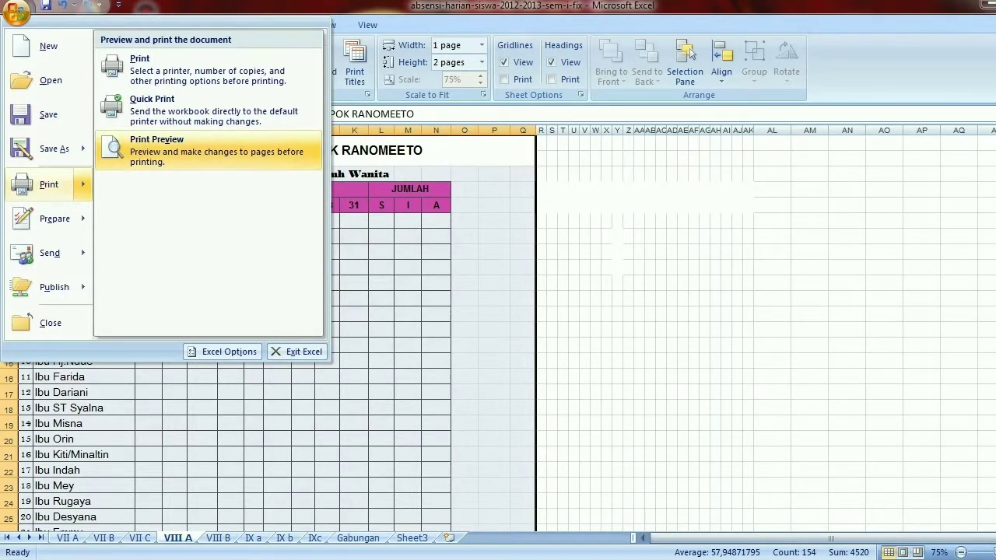
click(155, 148)
click(27, 63)
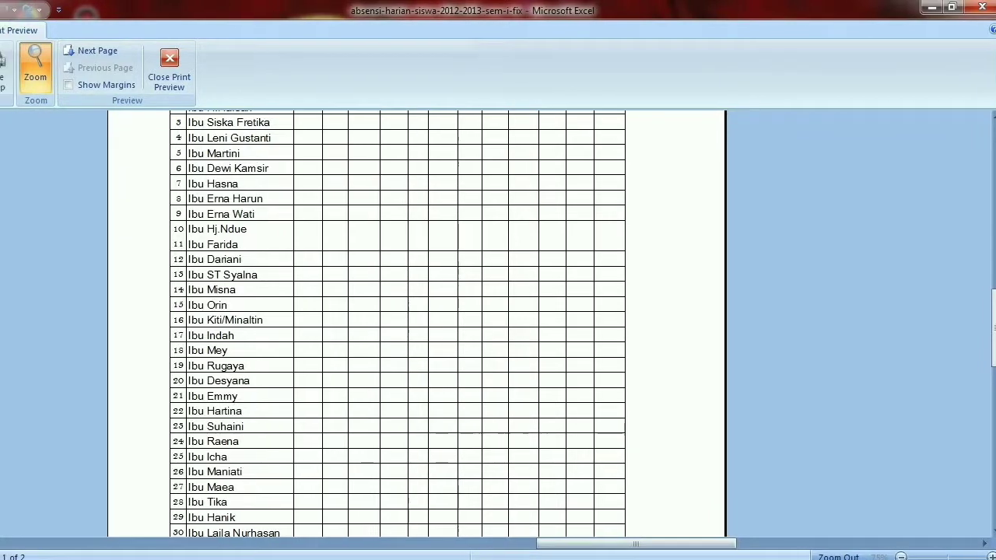
scroll(440, 311, down, 1)
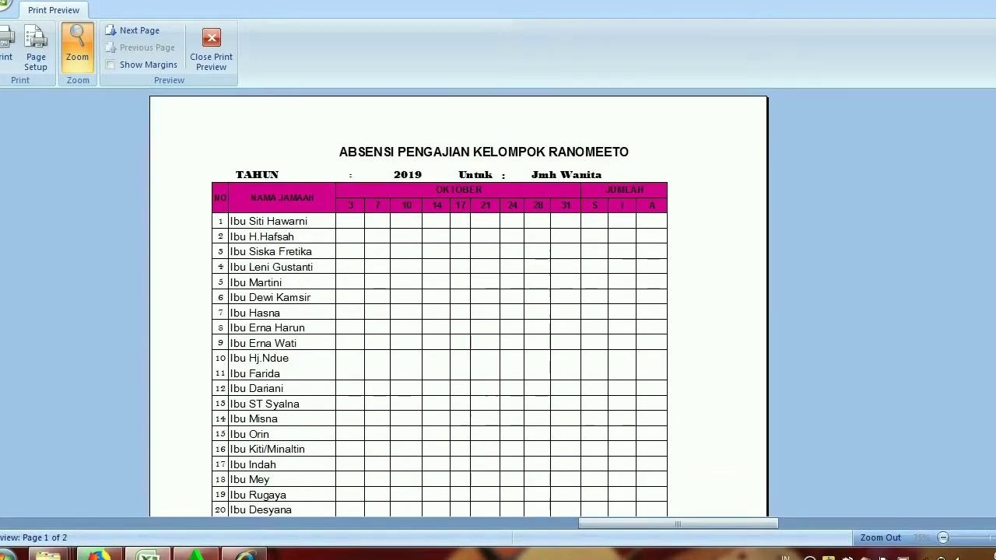
scroll(440, 311, down, 3)
scroll(441, 311, down, 3)
scroll(440, 311, down, 4)
scroll(440, 311, down, 3)
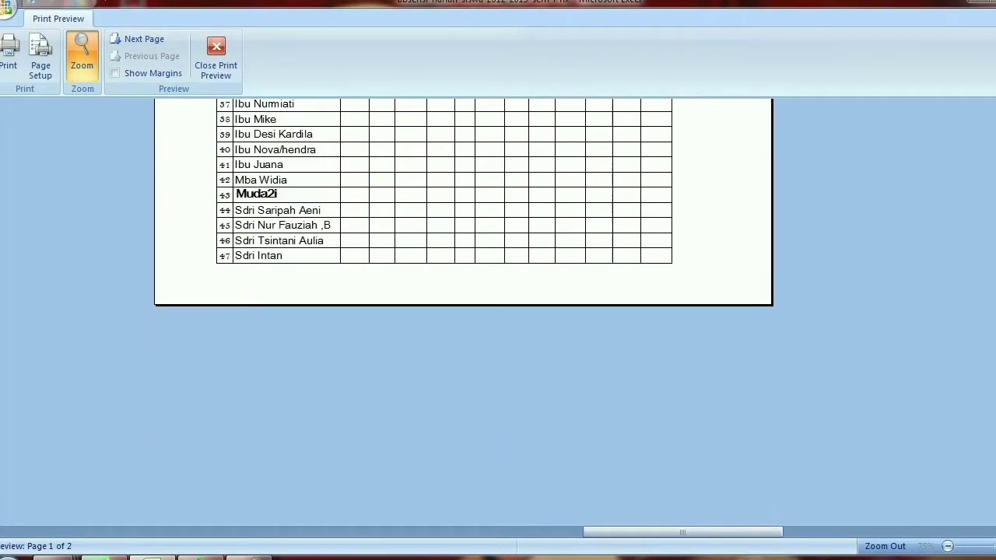
scroll(441, 312, down, 1)
click(440, 311)
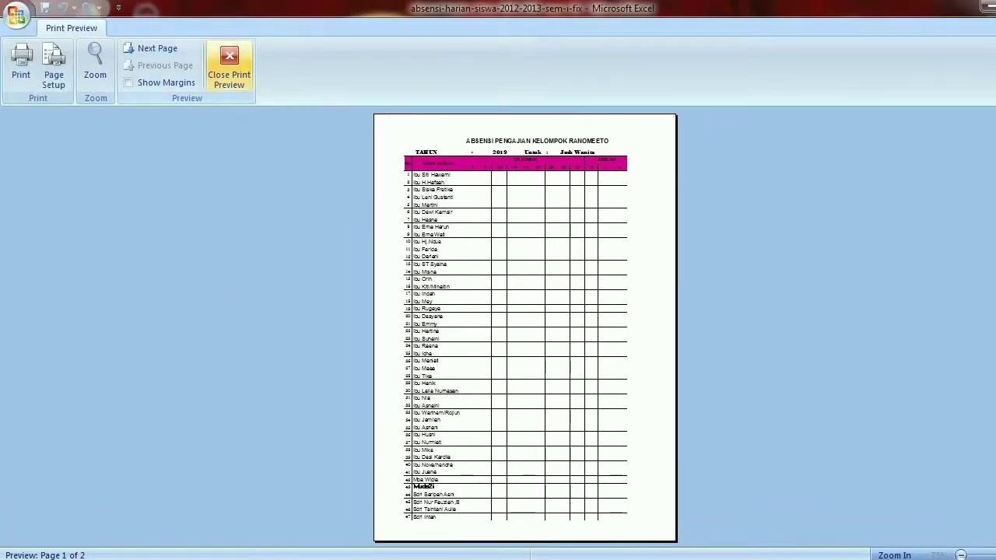
click(229, 66)
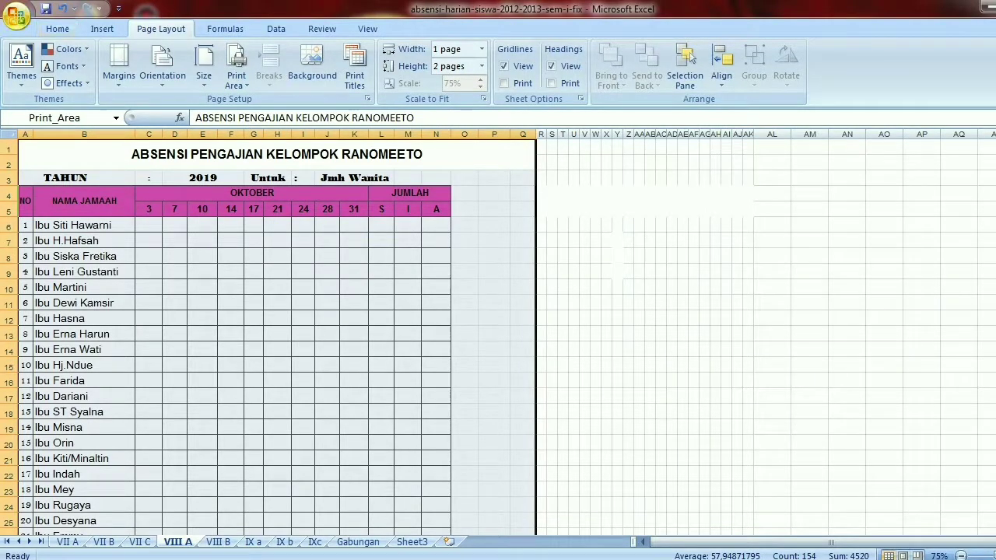
Open the Print dialog from the Office menu and show the list of available printers
click(16, 14)
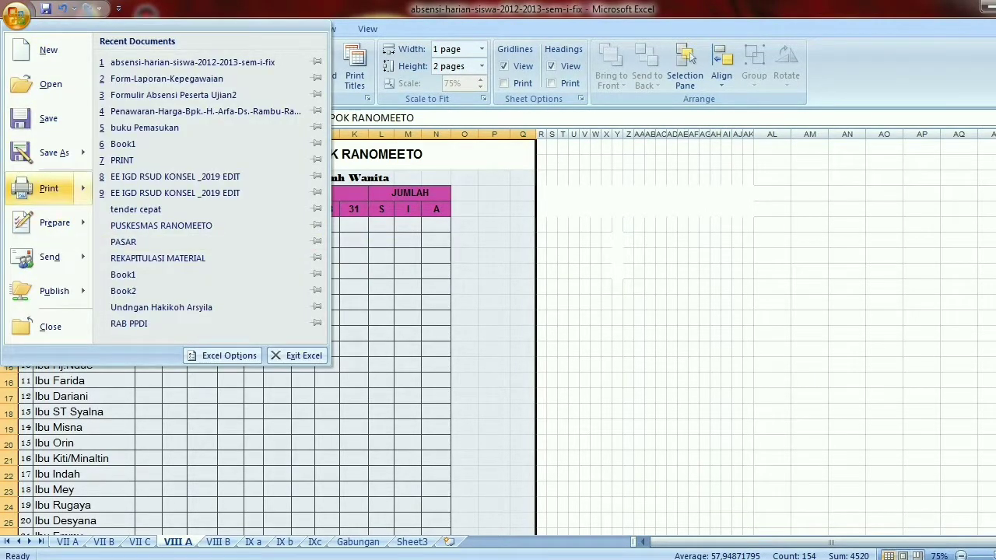
mouse_move(47, 188)
click(148, 73)
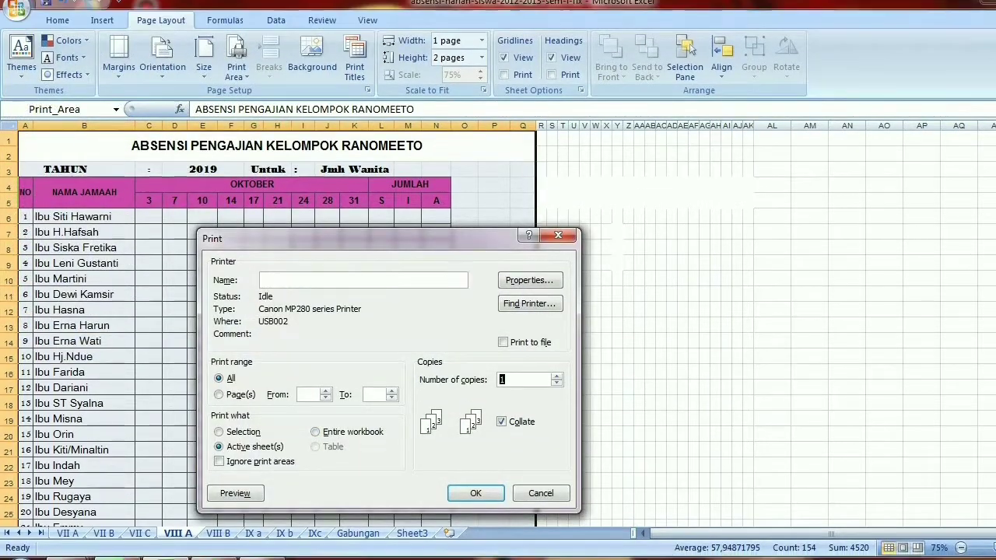
click(460, 253)
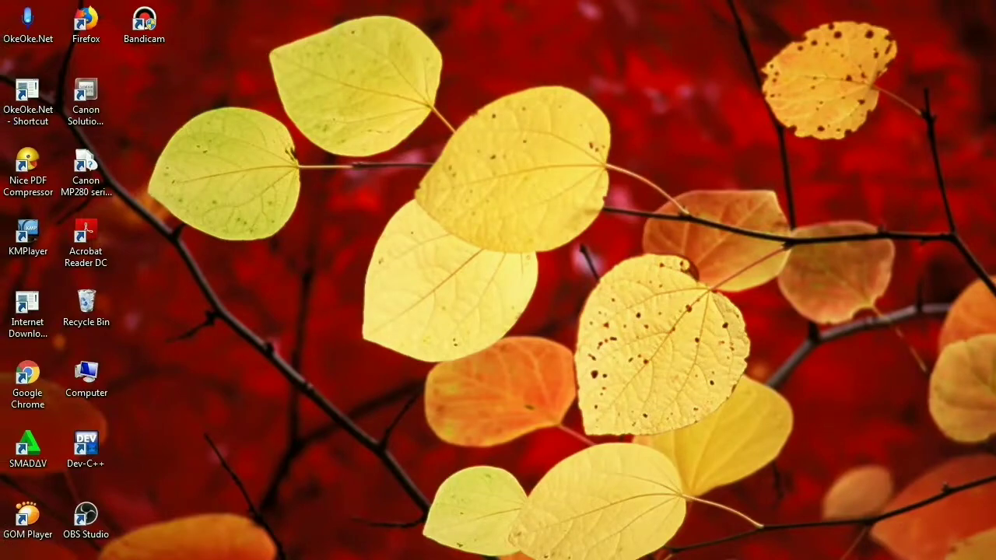
right_click(444, 154)
click(486, 195)
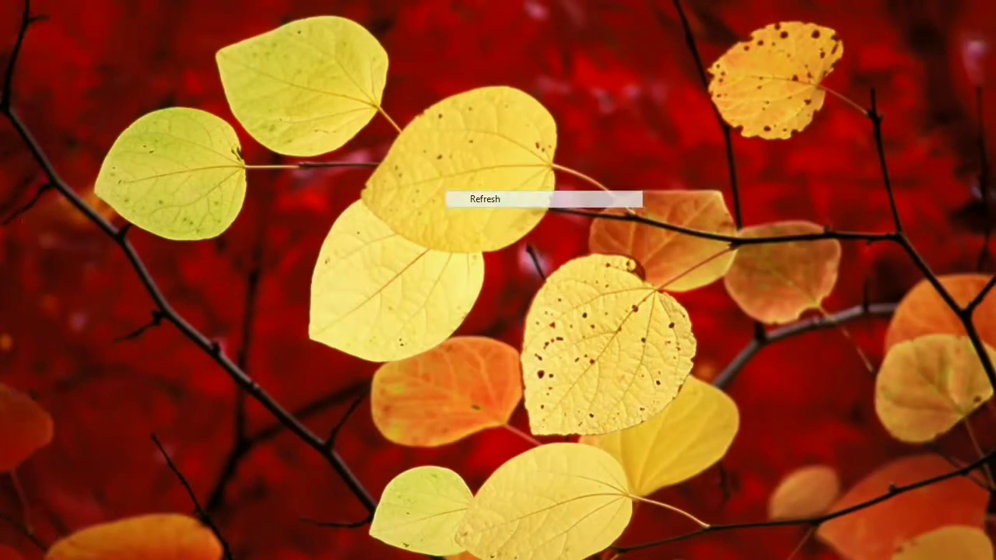
right_click(489, 165)
click(522, 206)
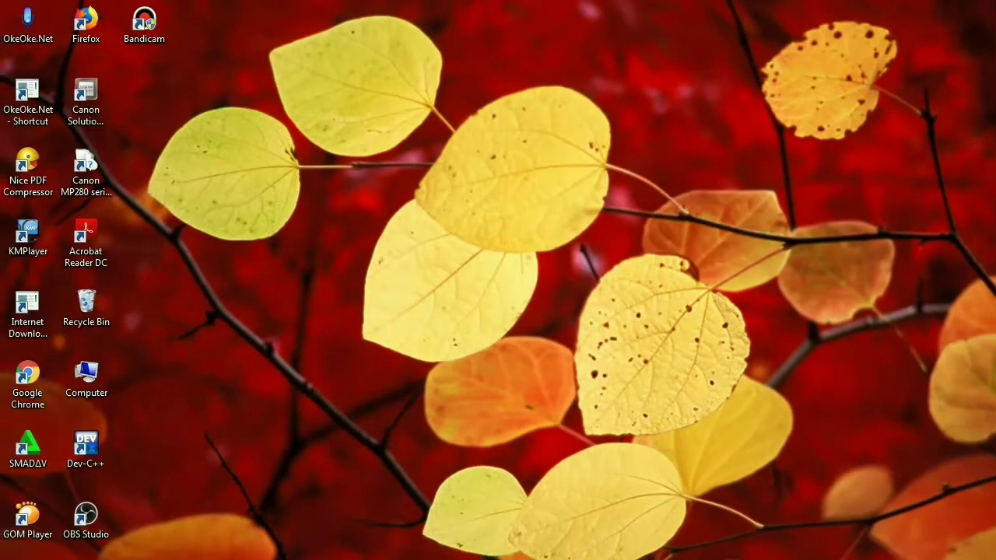
right_click(490, 173)
key(Return)
right_click(420, 95)
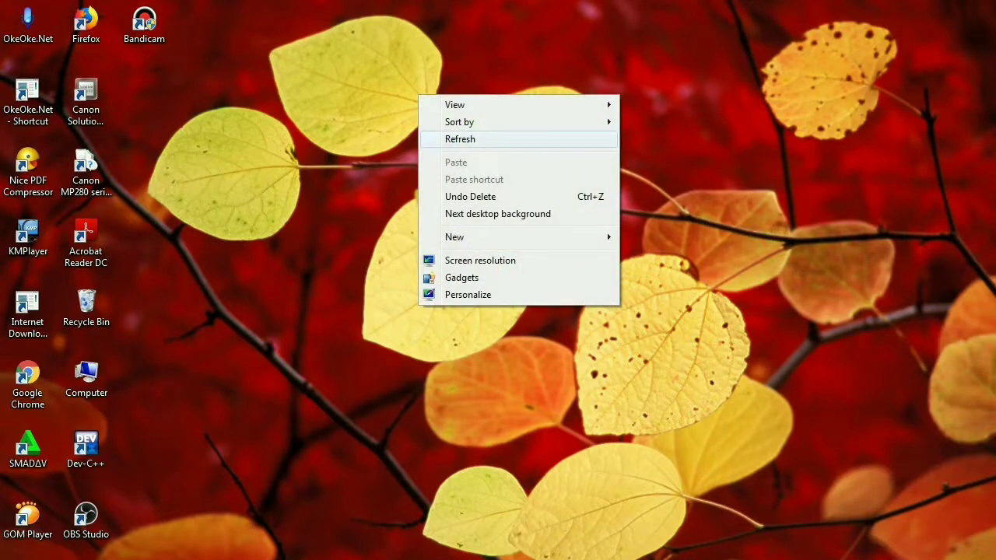
click(451, 138)
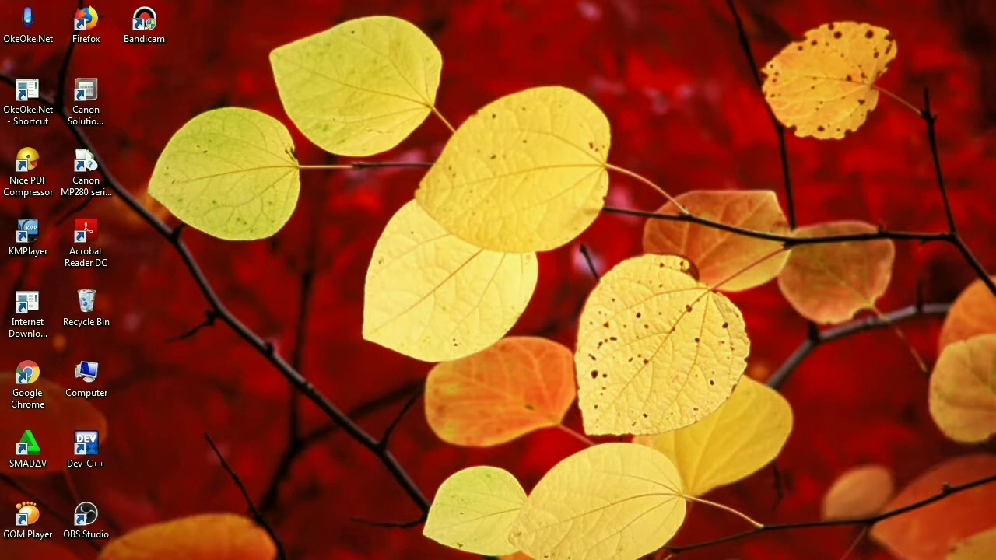
right_click(393, 77)
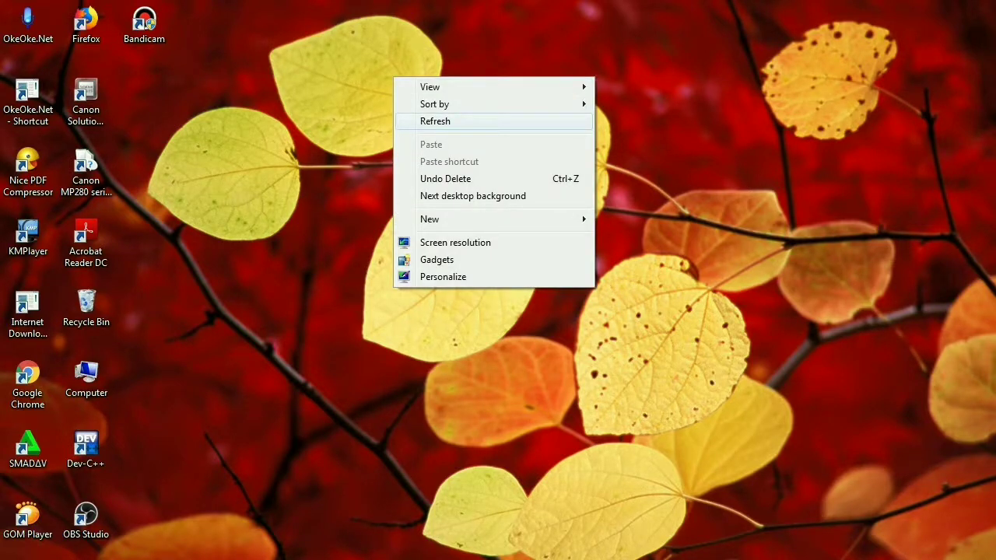
click(435, 121)
right_click(451, 118)
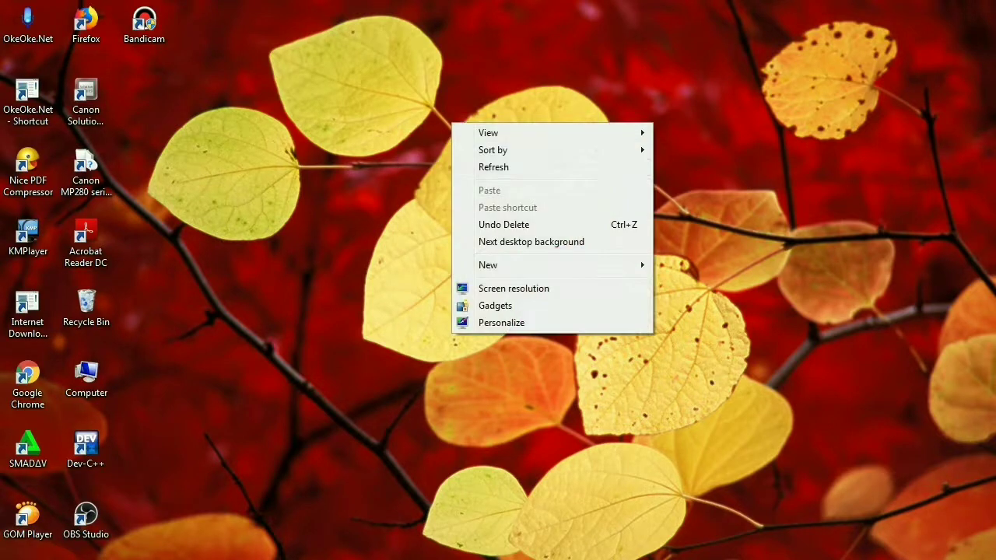
click(480, 166)
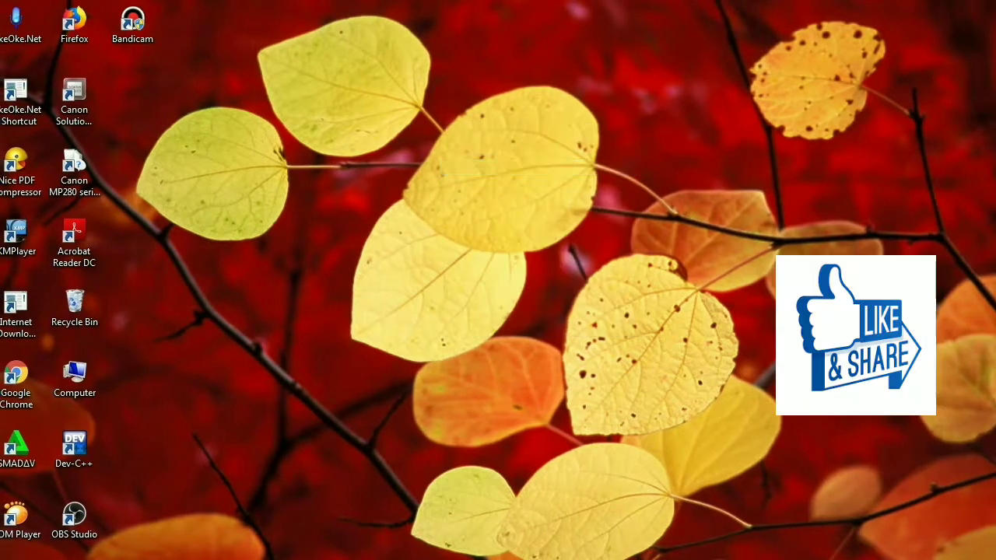